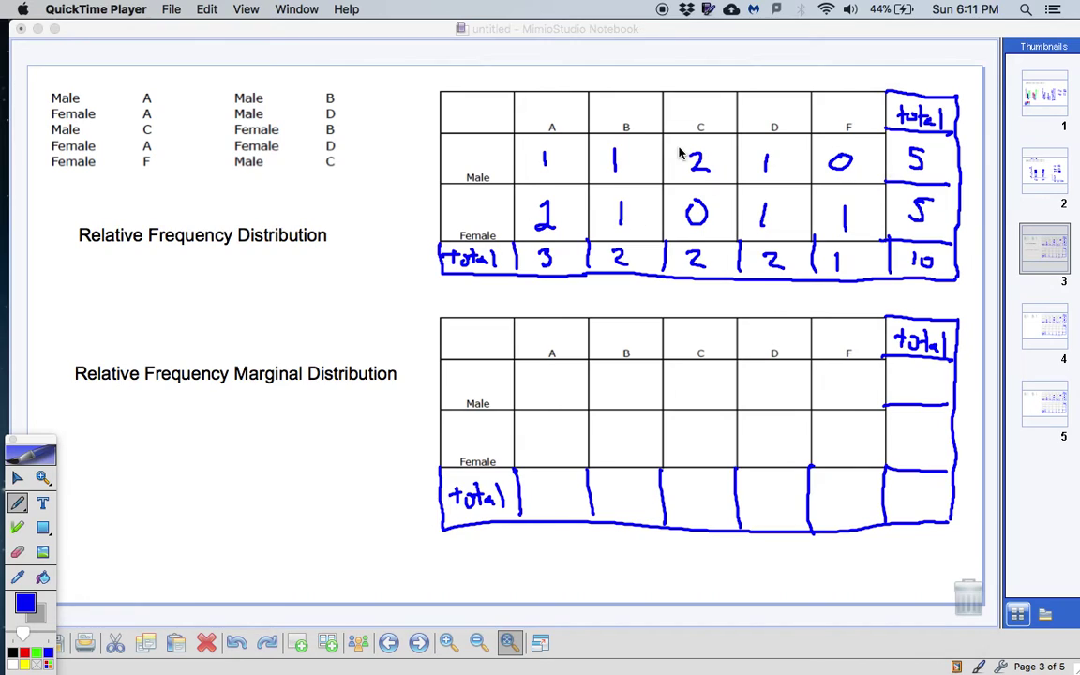
- Write 'two-way distribution' above the counts table heading
{"action": "left_click_drag", "start_coordinate": [97, 185], "coordinate": [96, 215]}
{"action": "mouse_move", "coordinate": [82, 200]}
{"action": "left_mouse_down"}
{"action": "mouse_move", "coordinate": [110, 199]}
{"action": "mouse_move", "coordinate": [152, 204]}
{"action": "left_mouse_up"}
{"action": "mouse_move", "coordinate": [159, 202]}
{"action": "left_mouse_down"}
{"action": "mouse_move", "coordinate": [220, 218]}
{"action": "mouse_move", "coordinate": [251, 208]}
{"action": "left_mouse_up"}
{"action": "mouse_move", "coordinate": [270, 195]}
{"action": "left_mouse_down"}
{"action": "mouse_move", "coordinate": [271, 210]}
{"action": "mouse_move", "coordinate": [294, 212]}
{"action": "left_mouse_up"}
{"action": "left_click_drag", "start_coordinate": [285, 195], "coordinate": [314, 197]}
{"action": "mouse_move", "coordinate": [324, 199]}
{"action": "left_mouse_down"}
{"action": "mouse_move", "coordinate": [361, 192]}
{"action": "mouse_move", "coordinate": [358, 206]}
{"action": "mouse_move", "coordinate": [405, 210]}
{"action": "left_mouse_up"}
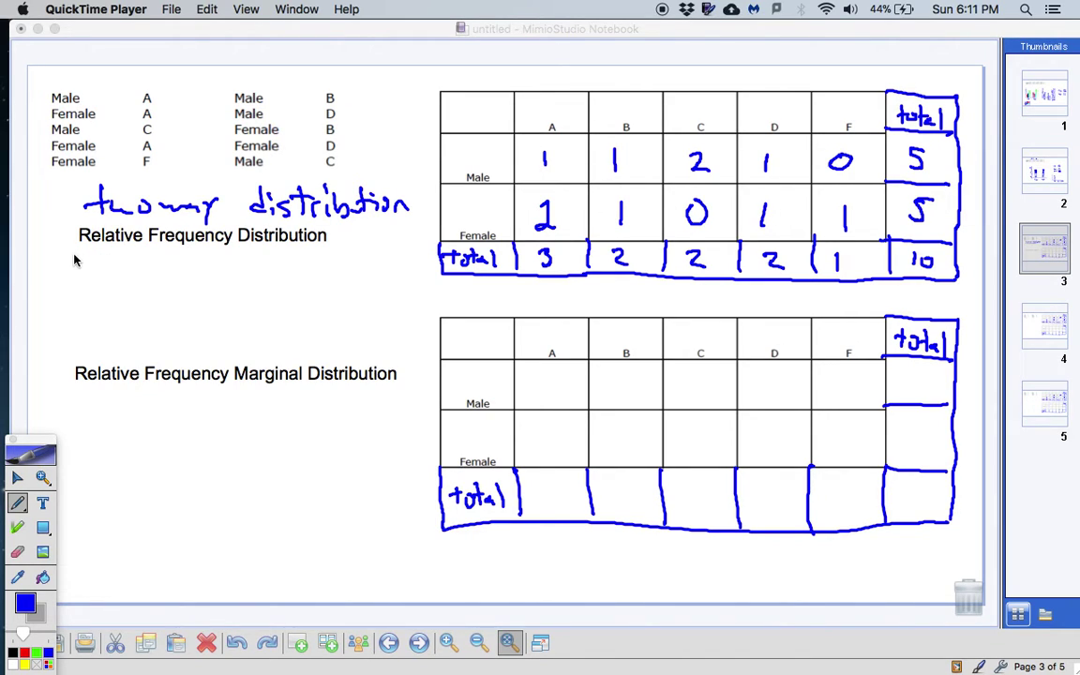
- Underline the Relative Frequency Distribution heading and 'Marginal', and draw an arrow at the grand total 10
{"action": "left_click_drag", "start_coordinate": [79, 249], "coordinate": [201, 249]}
{"action": "left_click_drag", "start_coordinate": [218, 250], "coordinate": [260, 246]}
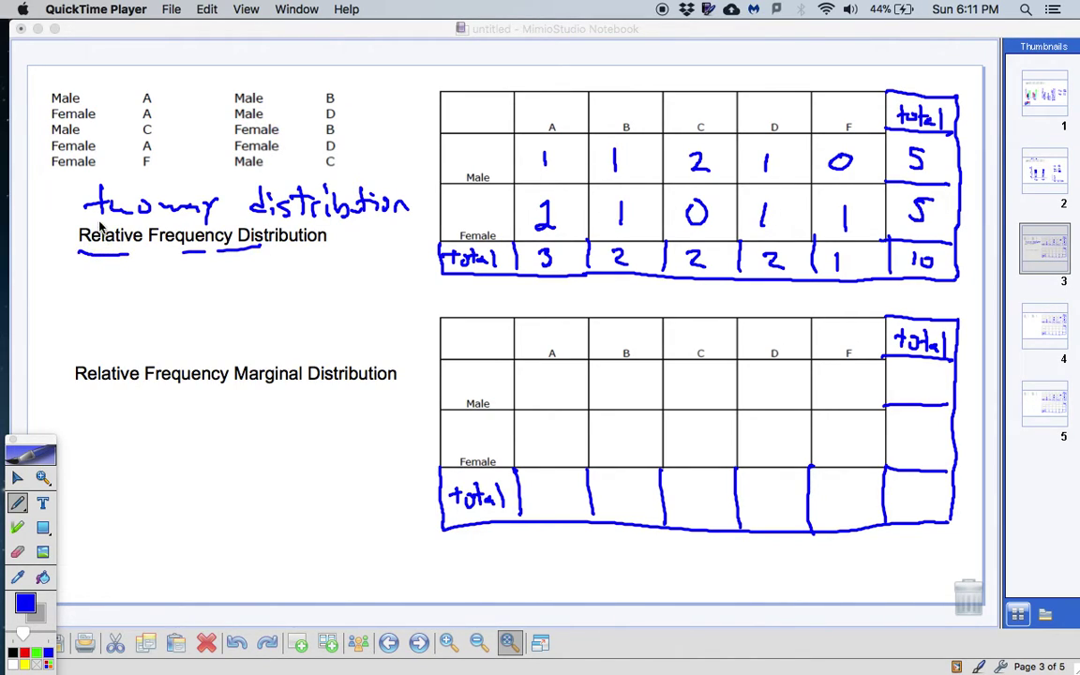
{"action": "left_click_drag", "start_coordinate": [94, 215], "coordinate": [306, 223]}
{"action": "left_click_drag", "start_coordinate": [108, 249], "coordinate": [327, 250]}
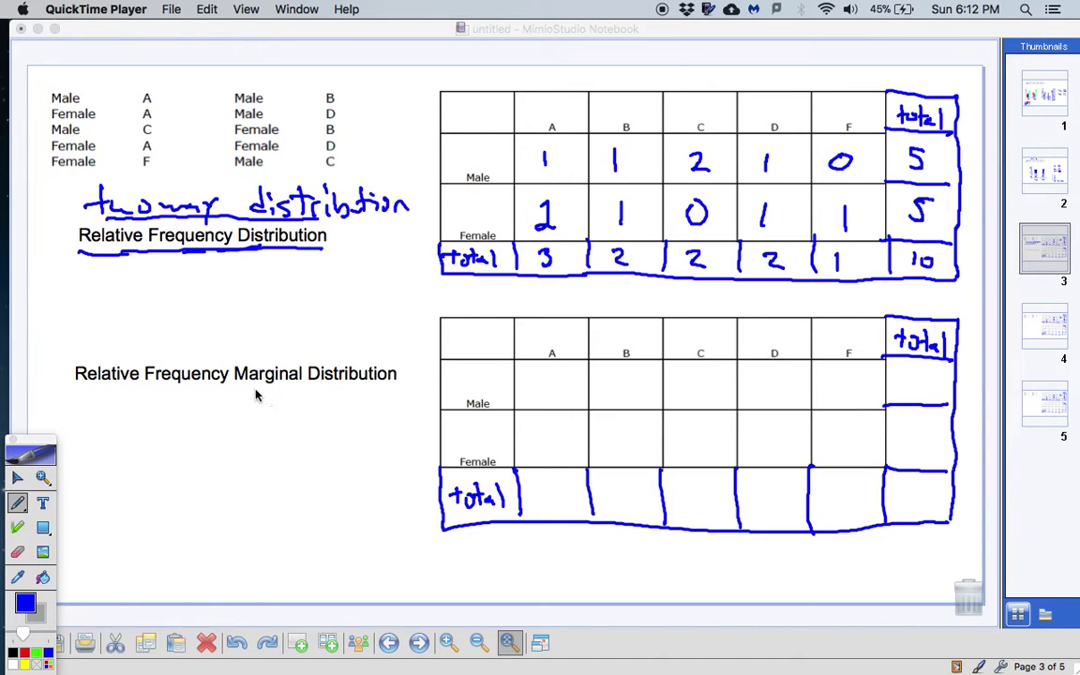
{"action": "left_click_drag", "start_coordinate": [240, 384], "coordinate": [297, 384]}
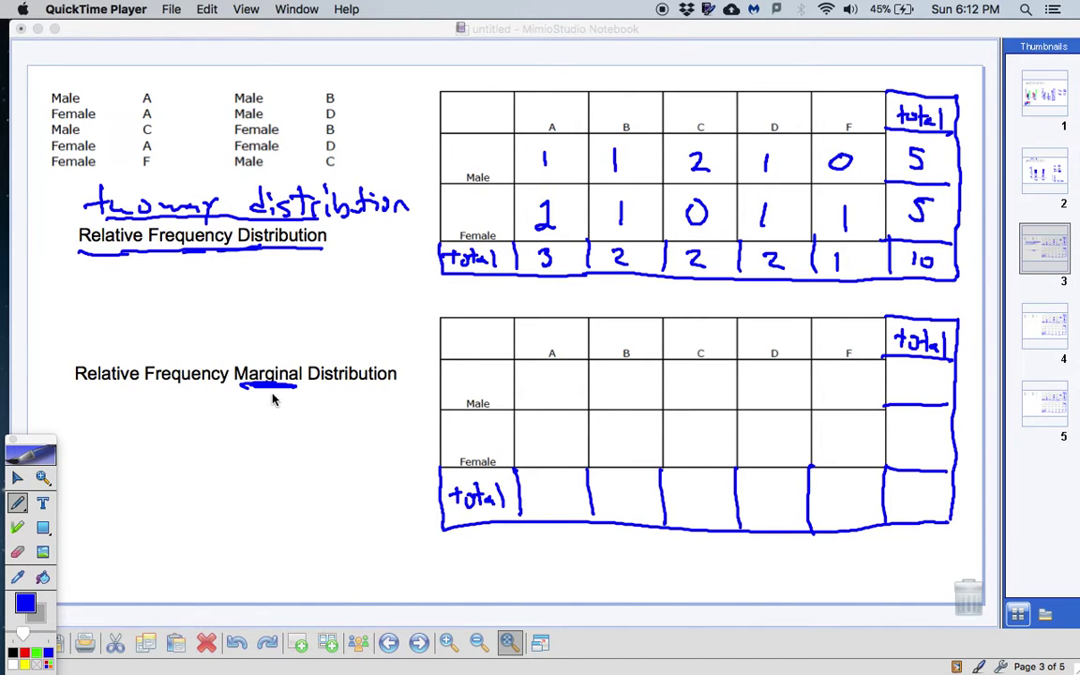
{"action": "left_click_drag", "start_coordinate": [913, 296], "coordinate": [928, 284]}
- Fill the Male row with 1/10, 1/10, 2/10, 1/10 and 0/10 for grades A–F
{"action": "mouse_move", "coordinate": [526, 372]}
{"action": "left_mouse_down"}
{"action": "mouse_move", "coordinate": [536, 390]}
{"action": "mouse_move", "coordinate": [521, 407]}
{"action": "mouse_move", "coordinate": [530, 399]}
{"action": "left_mouse_up"}
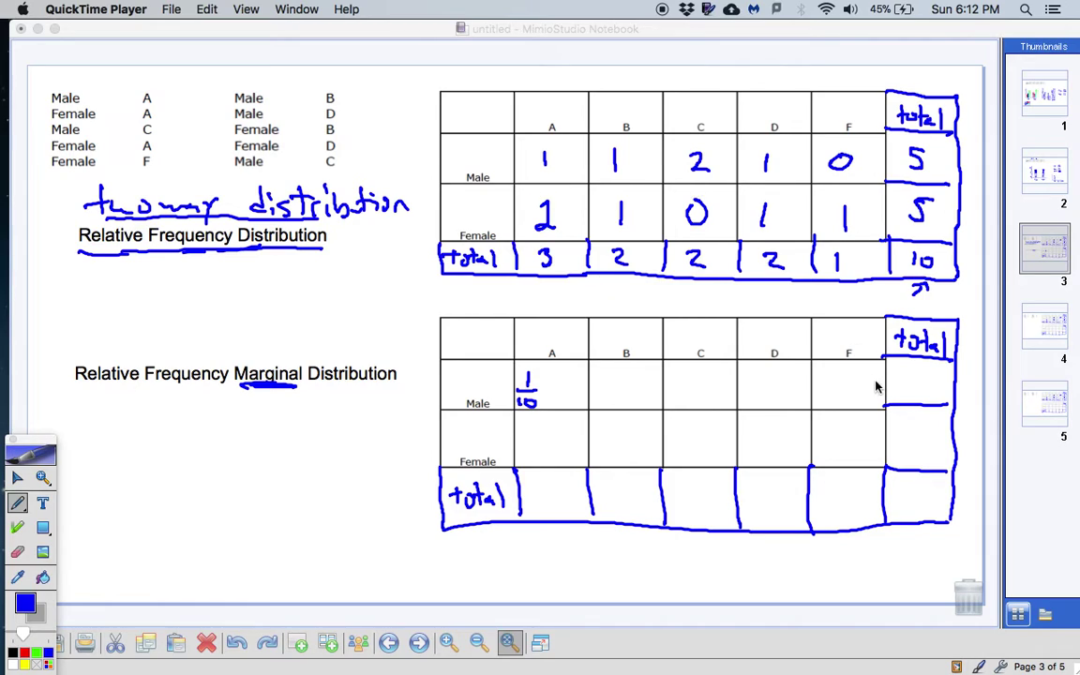
{"action": "mouse_move", "coordinate": [601, 370]}
{"action": "left_mouse_down"}
{"action": "mouse_move", "coordinate": [609, 387]}
{"action": "mouse_move", "coordinate": [598, 403]}
{"action": "mouse_move", "coordinate": [605, 396]}
{"action": "left_mouse_up"}
{"action": "left_click_drag", "start_coordinate": [672, 372], "coordinate": [682, 387]}
{"action": "mouse_move", "coordinate": [670, 392]}
{"action": "left_mouse_down"}
{"action": "mouse_move", "coordinate": [669, 402]}
{"action": "mouse_move", "coordinate": [679, 397]}
{"action": "left_mouse_up"}
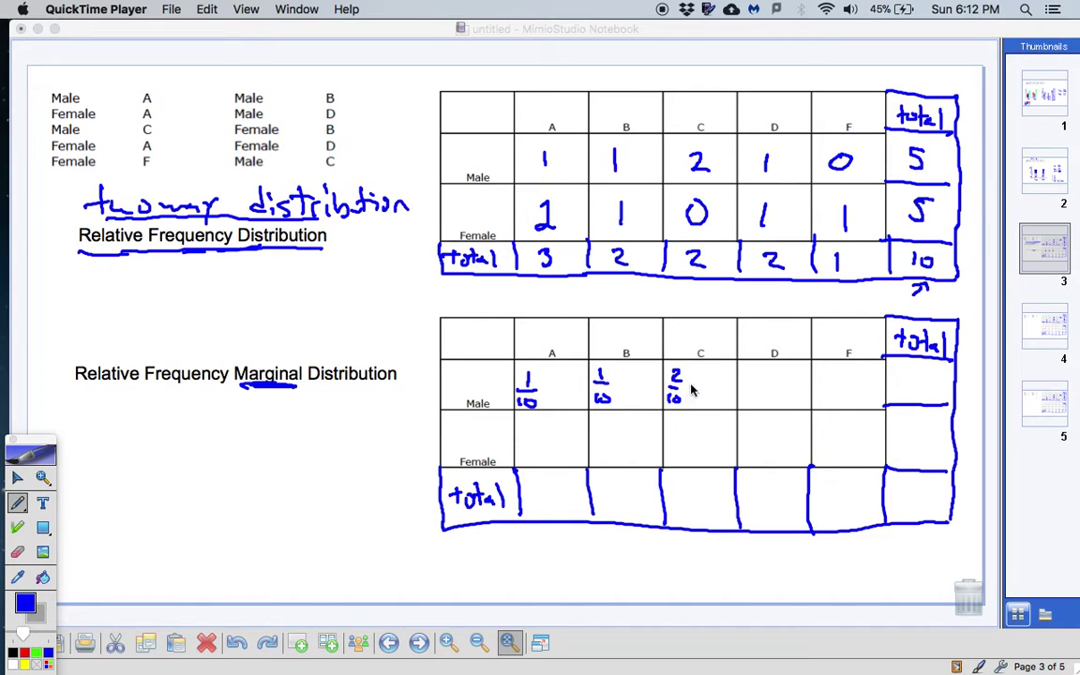
{"action": "left_click_drag", "start_coordinate": [746, 375], "coordinate": [750, 394]}
{"action": "left_click_drag", "start_coordinate": [831, 372], "coordinate": [836, 388]}
{"action": "left_click_drag", "start_coordinate": [818, 393], "coordinate": [829, 395]}
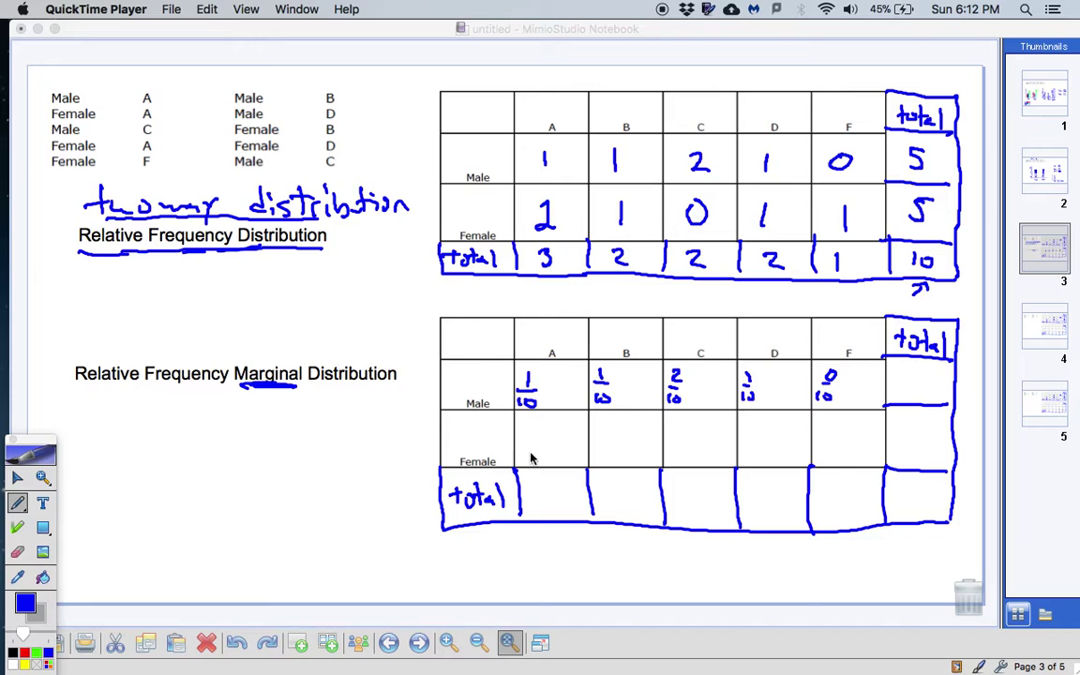
- Fill the Female row with 2/10, 1/10, 0/10, 1/10 and 1/10 for grades A–F
{"action": "left_click_drag", "start_coordinate": [523, 428], "coordinate": [533, 441]}
{"action": "mouse_move", "coordinate": [595, 423]}
{"action": "left_mouse_down"}
{"action": "mouse_move", "coordinate": [604, 441]}
{"action": "mouse_move", "coordinate": [592, 455]}
{"action": "left_mouse_up"}
{"action": "left_click_drag", "start_coordinate": [600, 446], "coordinate": [599, 447]}
{"action": "left_click_drag", "start_coordinate": [671, 422], "coordinate": [682, 439]}
{"action": "left_click_drag", "start_coordinate": [669, 446], "coordinate": [670, 454]}
{"action": "left_click_drag", "start_coordinate": [675, 446], "coordinate": [676, 454]}
{"action": "left_click_drag", "start_coordinate": [747, 423], "coordinate": [758, 440]}
{"action": "mouse_move", "coordinate": [744, 446]}
{"action": "left_mouse_down"}
{"action": "mouse_move", "coordinate": [744, 456]}
{"action": "mouse_move", "coordinate": [830, 439]}
{"action": "left_mouse_up"}
{"action": "mouse_move", "coordinate": [820, 445]}
{"action": "left_mouse_down"}
{"action": "mouse_move", "coordinate": [819, 455]}
{"action": "mouse_move", "coordinate": [827, 447]}
{"action": "left_mouse_up"}
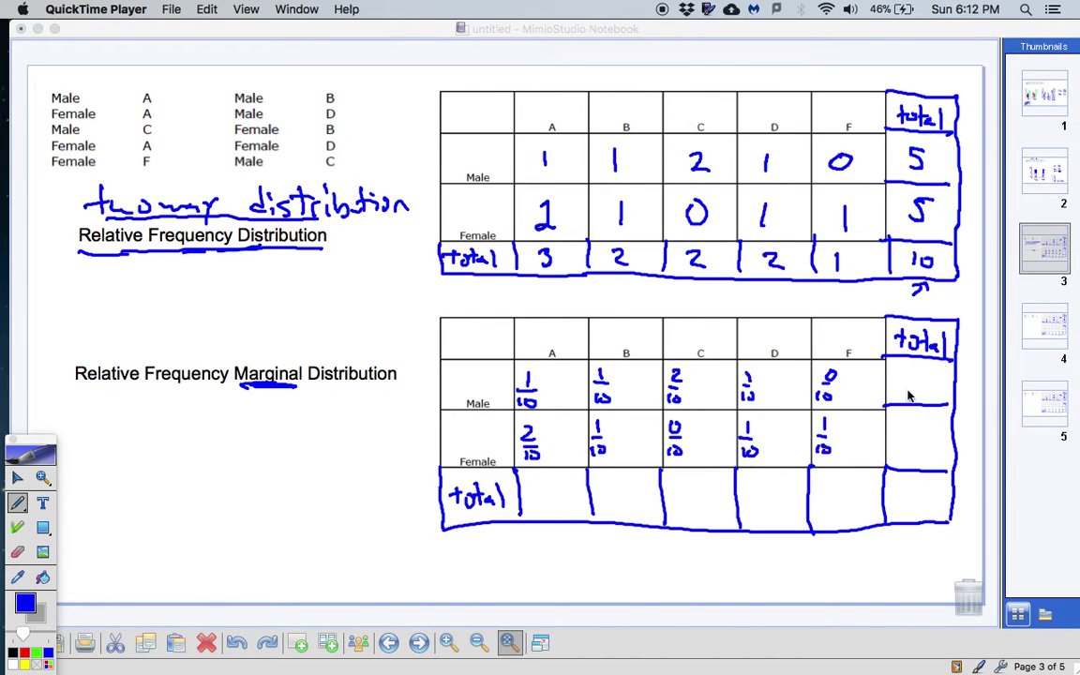
- Write 5/10 in both the Male and Female total cells
{"action": "left_click_drag", "start_coordinate": [897, 375], "coordinate": [894, 378]}
{"action": "mouse_move", "coordinate": [896, 366]}
{"action": "left_mouse_down"}
{"action": "mouse_move", "coordinate": [906, 382]}
{"action": "mouse_move", "coordinate": [896, 395]}
{"action": "left_mouse_up"}
{"action": "left_click_drag", "start_coordinate": [903, 388], "coordinate": [896, 430]}
{"action": "left_click_drag", "start_coordinate": [893, 418], "coordinate": [903, 435]}
{"action": "left_click_drag", "start_coordinate": [893, 441], "coordinate": [893, 449]}
- Fill the total row with 3/10, 2/10, 2/10, 2/10 and 1/10 for grades A–F
{"action": "mouse_move", "coordinate": [527, 480]}
{"action": "left_mouse_down"}
{"action": "mouse_move", "coordinate": [539, 495]}
{"action": "mouse_move", "coordinate": [529, 511]}
{"action": "left_mouse_up"}
{"action": "left_click_drag", "start_coordinate": [536, 501], "coordinate": [544, 507]}
{"action": "left_click_drag", "start_coordinate": [597, 482], "coordinate": [609, 497]}
{"action": "left_click_drag", "start_coordinate": [602, 501], "coordinate": [610, 507]}
{"action": "mouse_move", "coordinate": [669, 482]}
{"action": "left_mouse_down"}
{"action": "mouse_move", "coordinate": [684, 497]}
{"action": "mouse_move", "coordinate": [672, 514]}
{"action": "left_mouse_up"}
{"action": "left_click_drag", "start_coordinate": [679, 506], "coordinate": [683, 512]}
{"action": "left_click_drag", "start_coordinate": [744, 476], "coordinate": [759, 495]}
{"action": "left_click_drag", "start_coordinate": [747, 500], "coordinate": [757, 509]}
{"action": "left_click_drag", "start_coordinate": [820, 481], "coordinate": [827, 500]}
{"action": "left_click_drag", "start_coordinate": [815, 503], "coordinate": [826, 512]}
- Write 10/10 = 1 in the grand total cell
{"action": "left_click_drag", "start_coordinate": [893, 478], "coordinate": [907, 495]}
{"action": "mouse_move", "coordinate": [894, 499]}
{"action": "left_mouse_down"}
{"action": "mouse_move", "coordinate": [893, 512]}
{"action": "mouse_move", "coordinate": [927, 496]}
{"action": "left_mouse_up"}
{"action": "left_click_drag", "start_coordinate": [917, 502], "coordinate": [926, 503]}
{"action": "left_click_drag", "start_coordinate": [938, 486], "coordinate": [938, 507]}
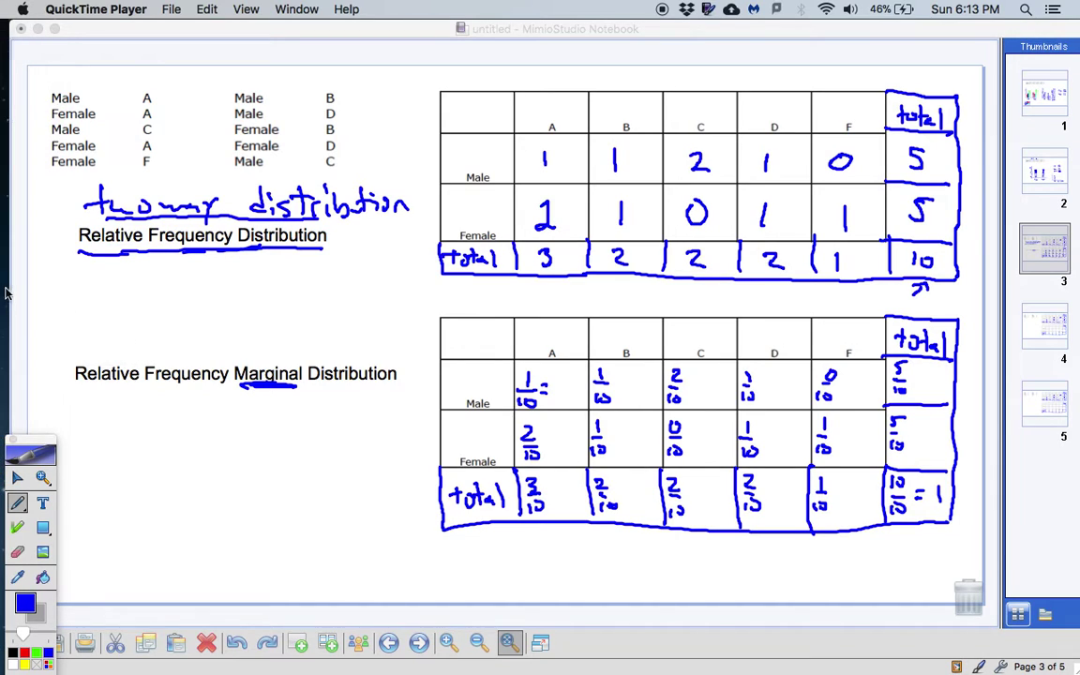
- Shift the Mimio toolbox slightly right and write a 1 beneath the marginal heading
{"action": "mouse_move", "coordinate": [2, 302]}
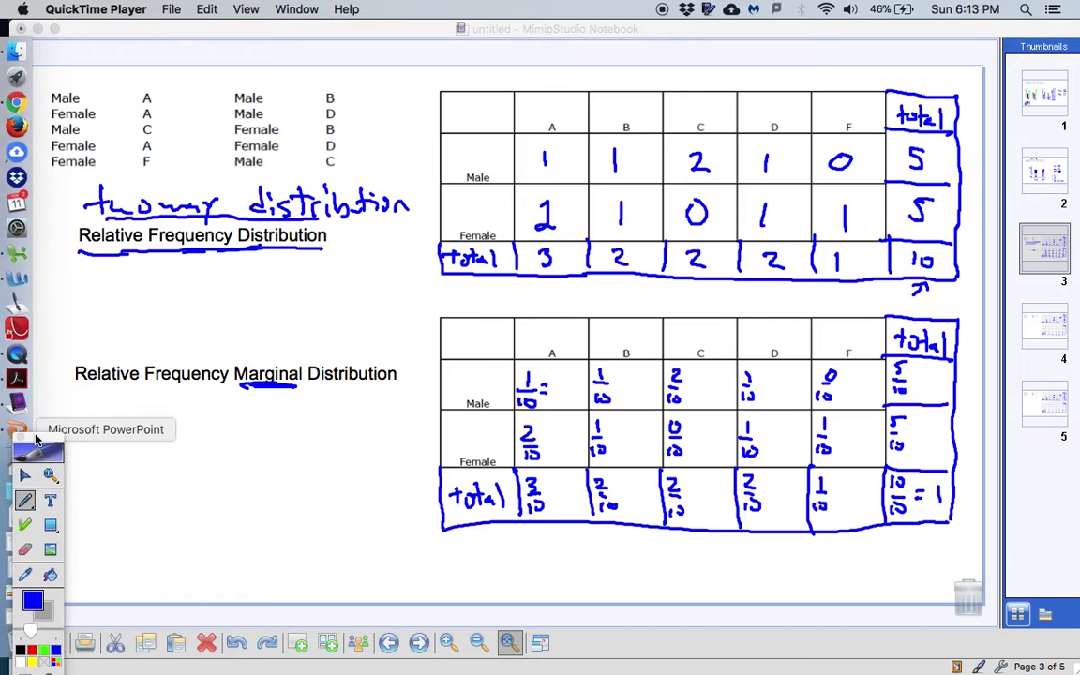
{"action": "left_click_drag", "start_coordinate": [27, 441], "coordinate": [57, 429]}
{"action": "mouse_move", "coordinate": [3, 460]}
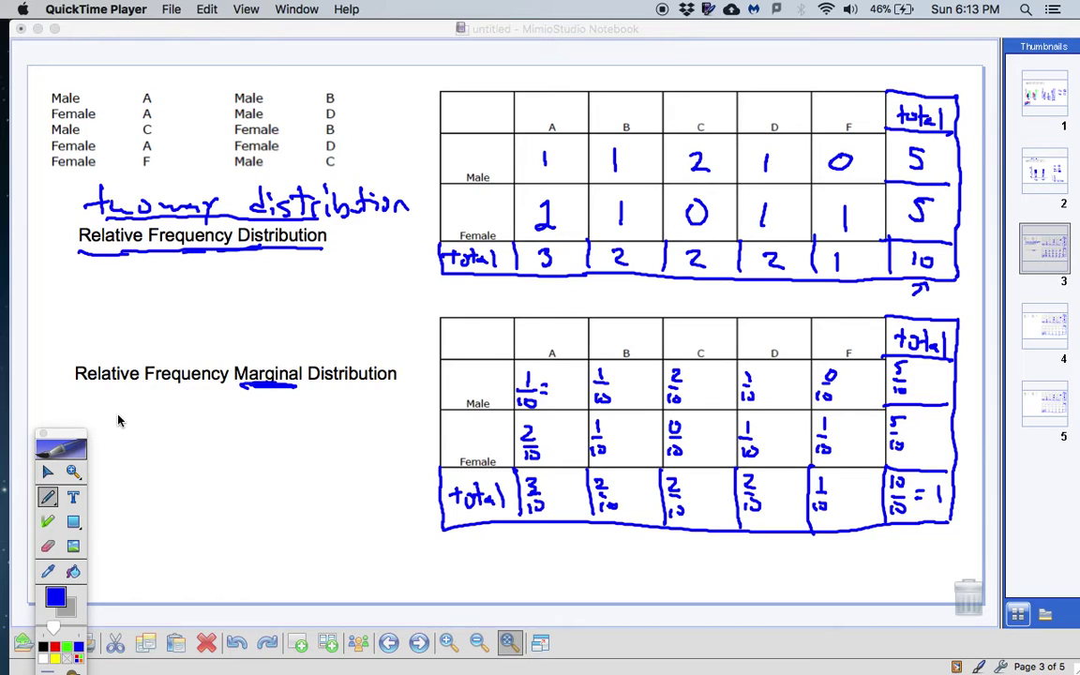
{"action": "mouse_move", "coordinate": [119, 413]}
{"action": "left_mouse_down"}
{"action": "mouse_move", "coordinate": [118, 441]}
{"action": "mouse_move", "coordinate": [155, 427]}
{"action": "mouse_move", "coordinate": [161, 439]}
{"action": "mouse_move", "coordinate": [177, 422]}
{"action": "mouse_move", "coordinate": [249, 436]}
{"action": "left_mouse_up"}
- Complete the side calculation 1 ÷ 10 = .1 under the heading
{"action": "left_click", "coordinate": [146, 414]}
{"action": "left_click", "coordinate": [144, 437]}
{"action": "left_click", "coordinate": [237, 439]}
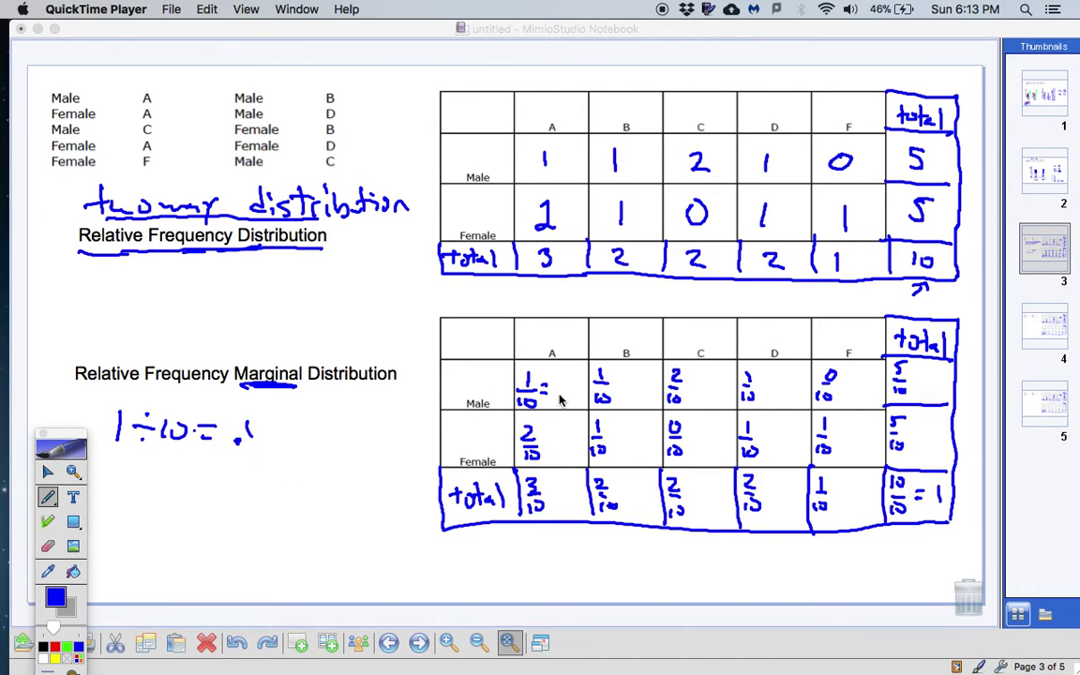
- Add decimals to the Male row: = .1, = .1, = .2, = .1, = 0 and total = .5
{"action": "mouse_move", "coordinate": [569, 380]}
{"action": "left_mouse_down"}
{"action": "mouse_move", "coordinate": [568, 401]}
{"action": "mouse_move", "coordinate": [622, 385]}
{"action": "left_mouse_up"}
{"action": "mouse_move", "coordinate": [616, 392]}
{"action": "left_mouse_down"}
{"action": "mouse_move", "coordinate": [642, 401]}
{"action": "mouse_move", "coordinate": [696, 385]}
{"action": "left_mouse_up"}
{"action": "left_click_drag", "start_coordinate": [688, 392], "coordinate": [723, 395]}
{"action": "left_click", "coordinate": [709, 395]}
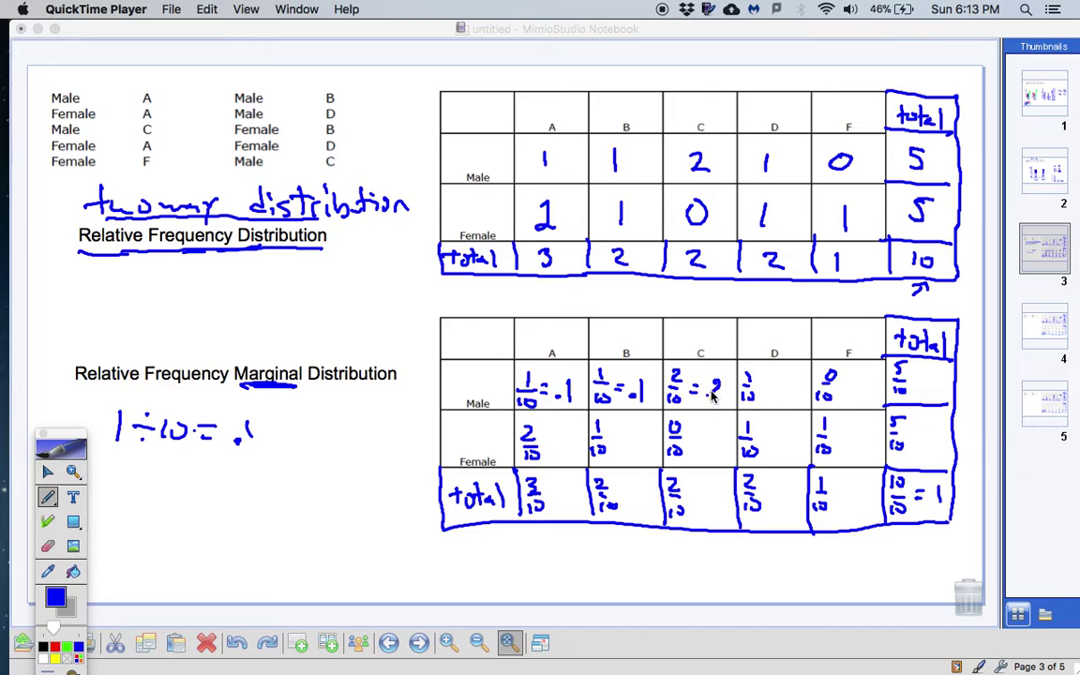
{"action": "left_click", "coordinate": [776, 394]}
{"action": "left_click_drag", "start_coordinate": [846, 387], "coordinate": [855, 386]}
{"action": "left_click_drag", "start_coordinate": [847, 392], "coordinate": [933, 378]}
{"action": "left_click_drag", "start_coordinate": [920, 386], "coordinate": [944, 388]}
{"action": "left_click", "coordinate": [938, 387]}
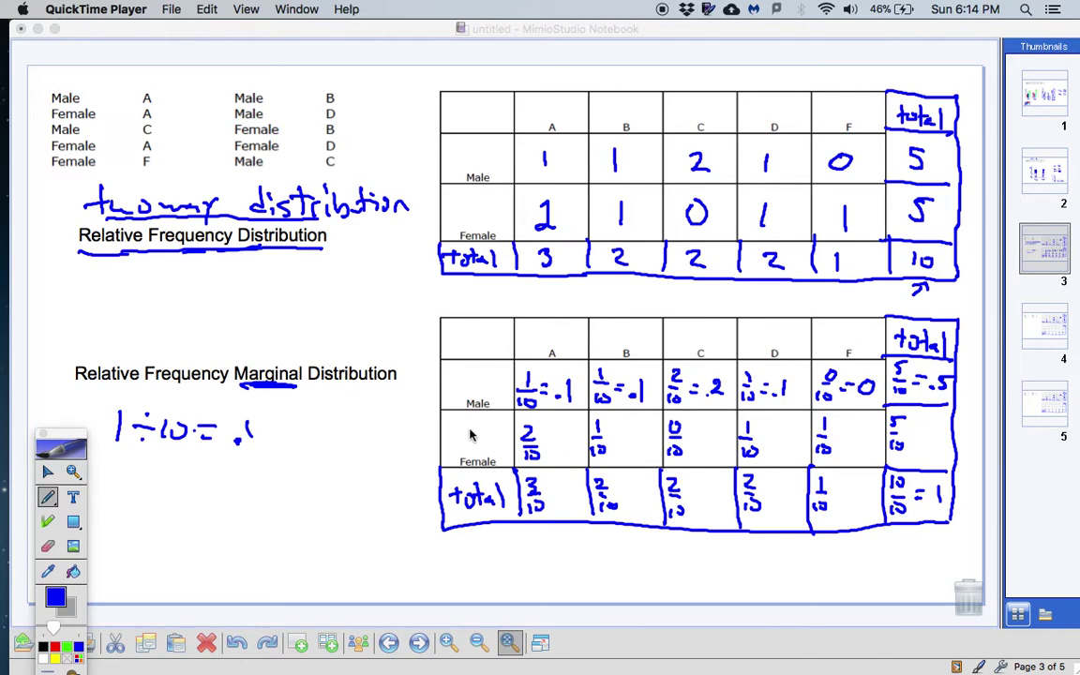
- Add decimals to the Female row: = .2, = .1, = 0, = .1, = .1 and total = .5
{"action": "left_click", "coordinate": [560, 438]}
{"action": "mouse_move", "coordinate": [565, 430]}
{"action": "left_mouse_down"}
{"action": "mouse_move", "coordinate": [574, 442]}
{"action": "mouse_move", "coordinate": [637, 434]}
{"action": "left_mouse_up"}
{"action": "left_click_drag", "start_coordinate": [626, 441], "coordinate": [704, 444]}
{"action": "left_click", "coordinate": [641, 441]}
{"action": "left_click_drag", "start_coordinate": [713, 432], "coordinate": [774, 436]}
{"action": "mouse_move", "coordinate": [762, 444]}
{"action": "left_mouse_down"}
{"action": "mouse_move", "coordinate": [791, 433]}
{"action": "mouse_move", "coordinate": [799, 452]}
{"action": "mouse_move", "coordinate": [854, 449]}
{"action": "mouse_move", "coordinate": [860, 434]}
{"action": "mouse_move", "coordinate": [876, 458]}
{"action": "mouse_move", "coordinate": [919, 433]}
{"action": "left_mouse_up"}
{"action": "left_click", "coordinate": [780, 441]}
{"action": "left_click", "coordinate": [851, 443]}
{"action": "left_click_drag", "start_coordinate": [910, 440], "coordinate": [933, 458]}
{"action": "left_click", "coordinate": [926, 448]}
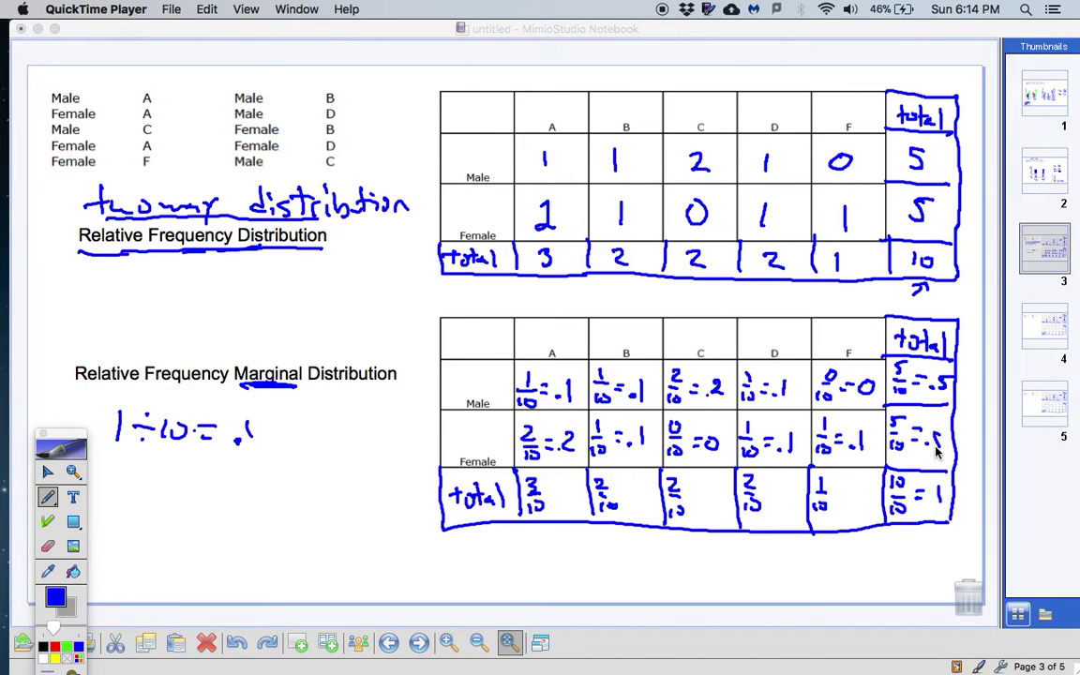
- Add decimals to the total row: = .3, = .2, = .2, = .2, starting the F cell's .1
{"action": "left_click_drag", "start_coordinate": [548, 489], "coordinate": [555, 495]}
{"action": "left_click", "coordinate": [562, 500]}
{"action": "left_click_drag", "start_coordinate": [569, 483], "coordinate": [569, 508]}
{"action": "left_click_drag", "start_coordinate": [623, 491], "coordinate": [649, 507]}
{"action": "left_click", "coordinate": [638, 503]}
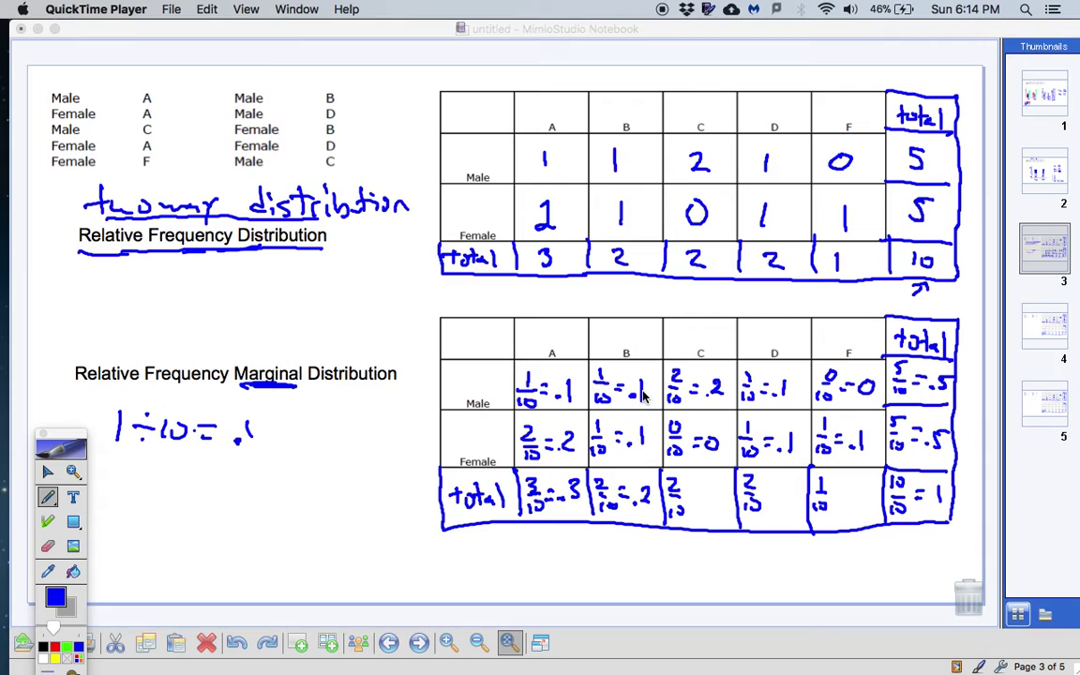
{"action": "mouse_move", "coordinate": [678, 506]}
{"action": "left_mouse_down"}
{"action": "mouse_move", "coordinate": [728, 512]}
{"action": "mouse_move", "coordinate": [774, 488]}
{"action": "mouse_move", "coordinate": [796, 504]}
{"action": "mouse_move", "coordinate": [840, 492]}
{"action": "left_mouse_up"}
{"action": "left_click", "coordinate": [706, 512]}
{"action": "left_click_drag", "start_coordinate": [832, 500], "coordinate": [859, 503]}
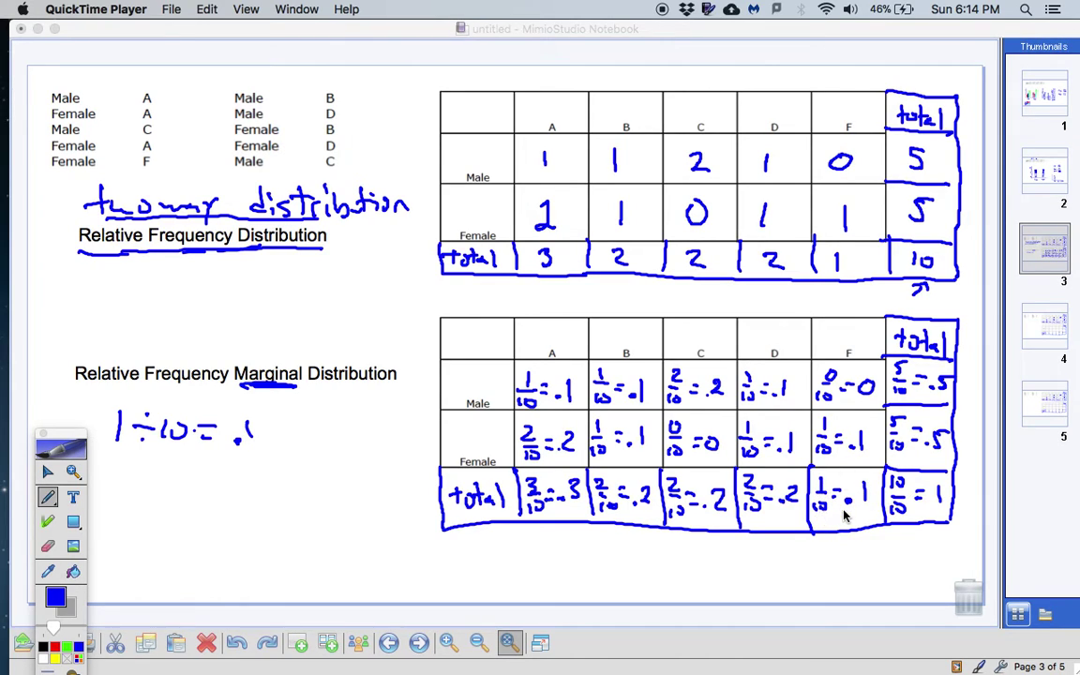